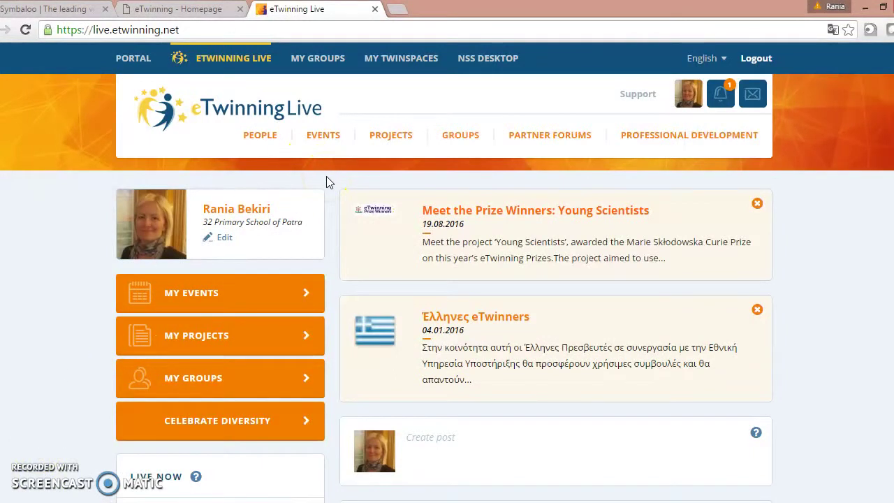
# Step: Go to the Events section and look over the event search, August 2016 calendar and today's events
pyautogui.click(323, 139)
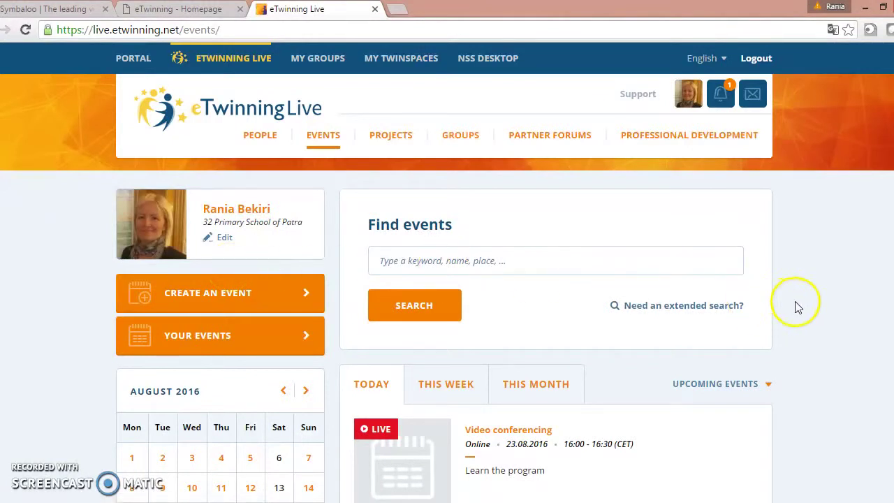
pyautogui.scroll(-5, 798, 307)
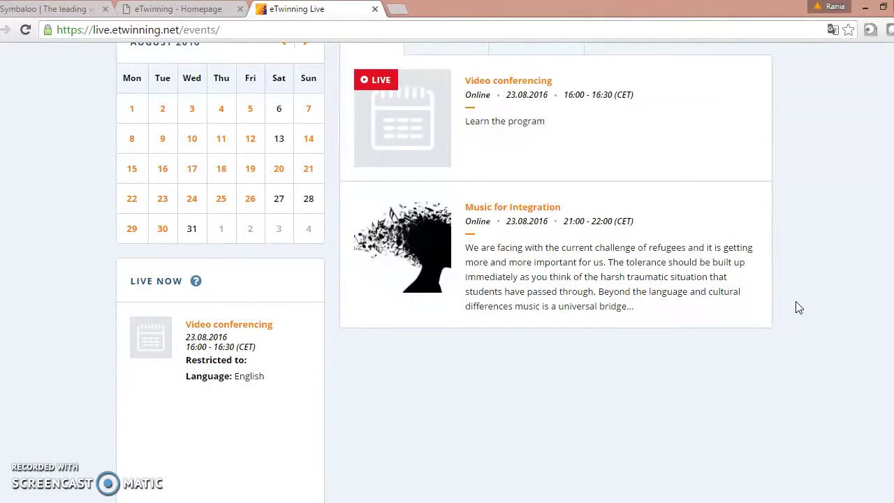
pyautogui.scroll(4, 799, 308)
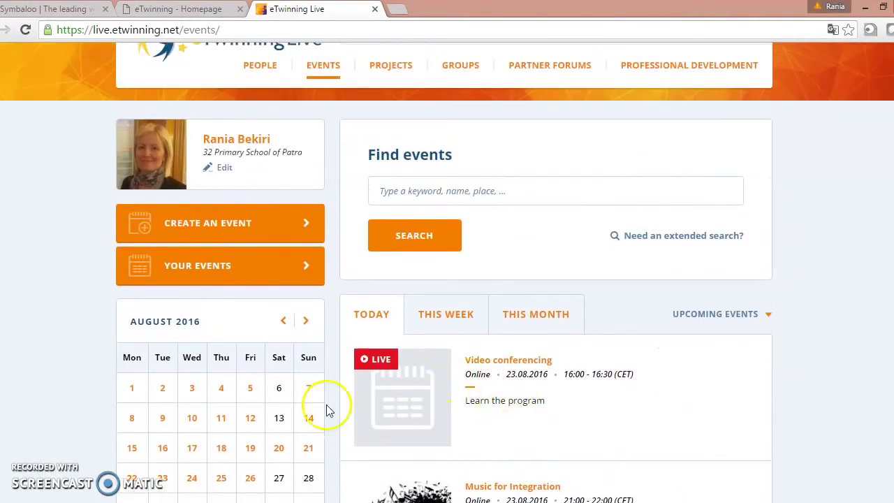
pyautogui.scroll(-1, 296, 441)
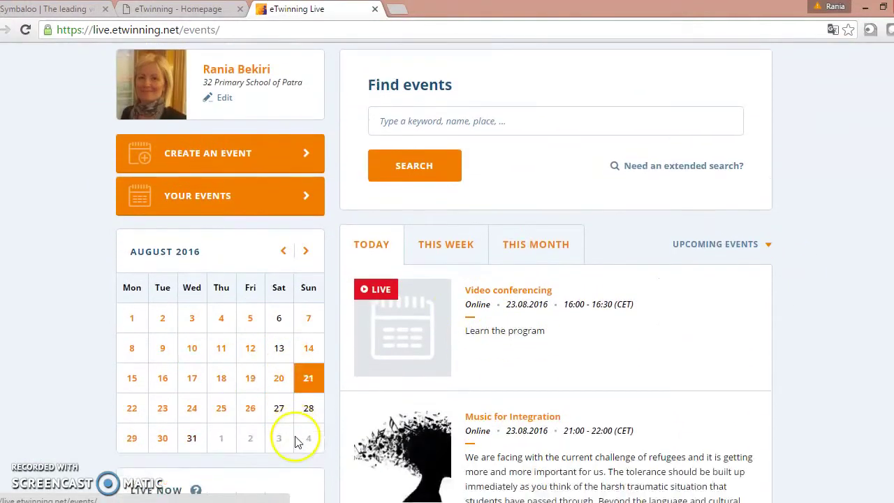
# Step: Create a new event titled 'Event for the project LA f.c.'
pyautogui.click(209, 152)
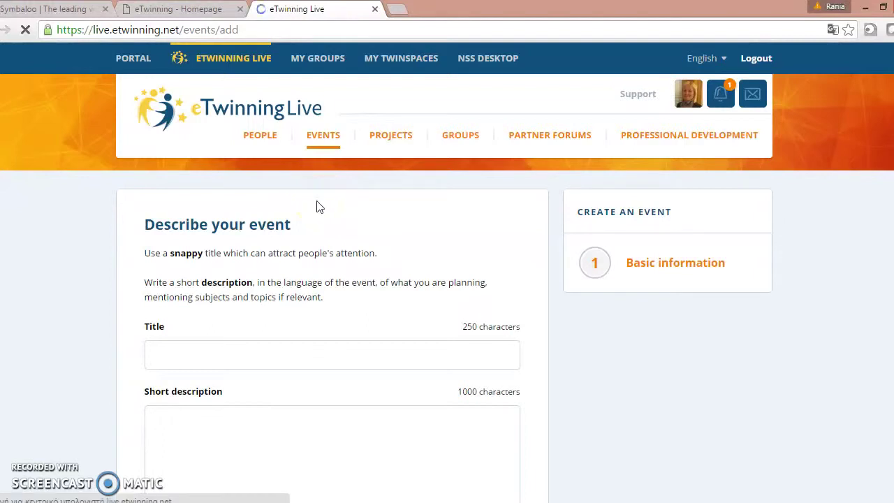
pyautogui.click(237, 402)
pyautogui.click(238, 351)
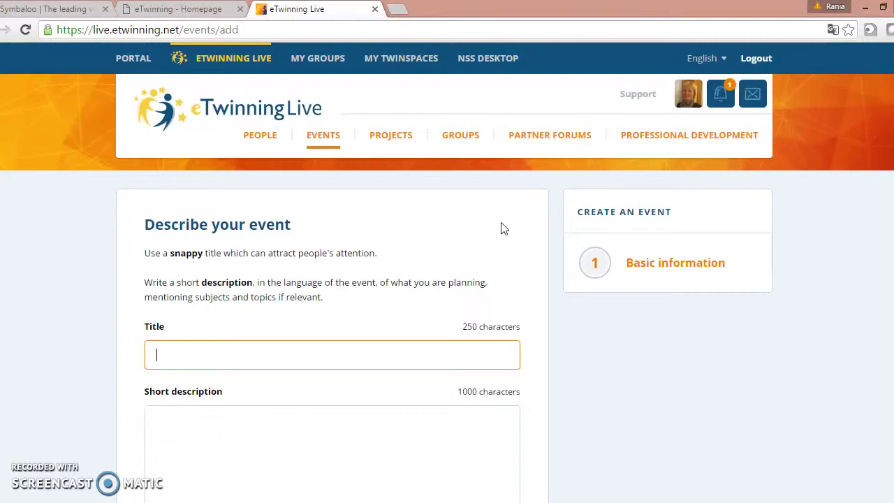
pyautogui.write('vent for the project')
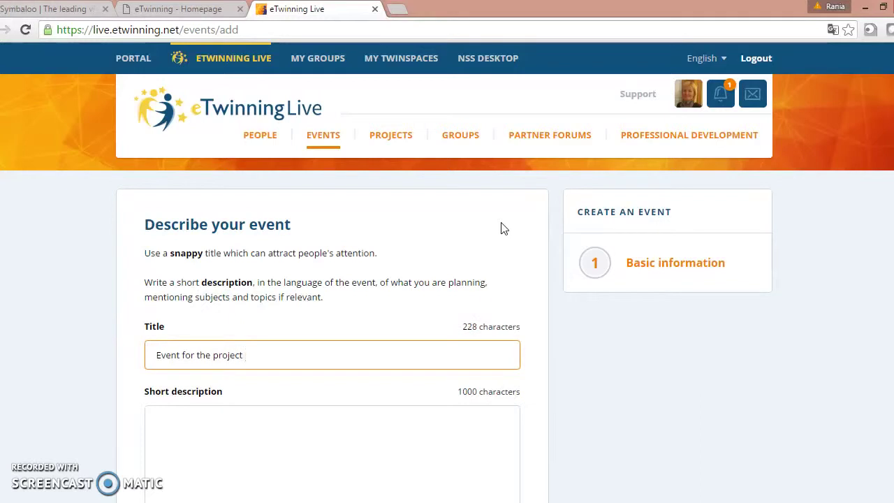
pyautogui.write(' LA f.c.')
# Step: Write a short description saying the event is for the purposes of the project LA f.c
pyautogui.click(270, 417)
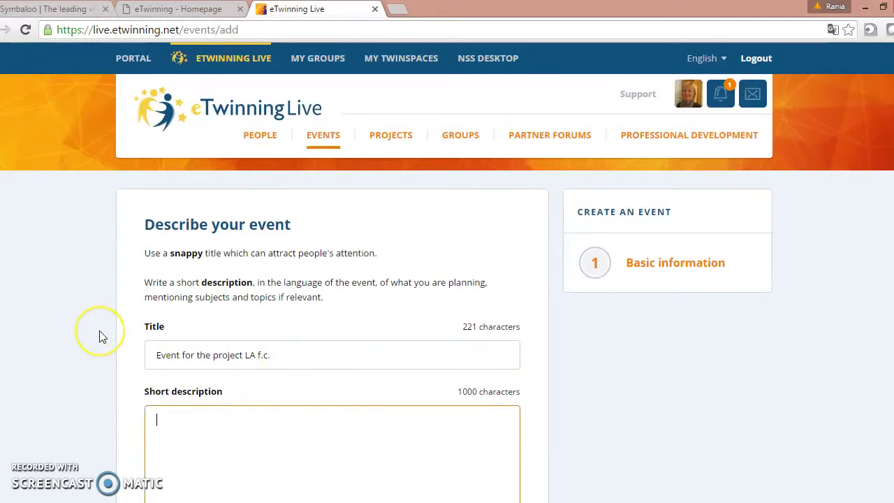
pyautogui.write('This event ')
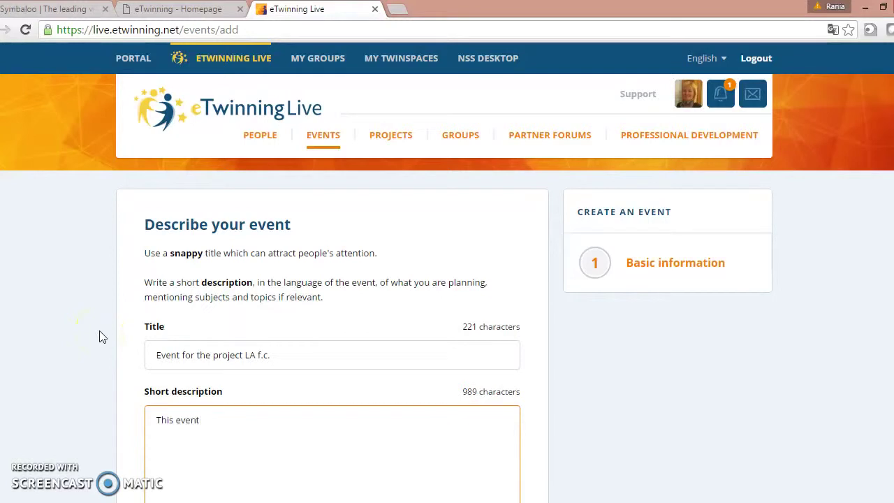
pyautogui.write('is for the purposes of the proje')
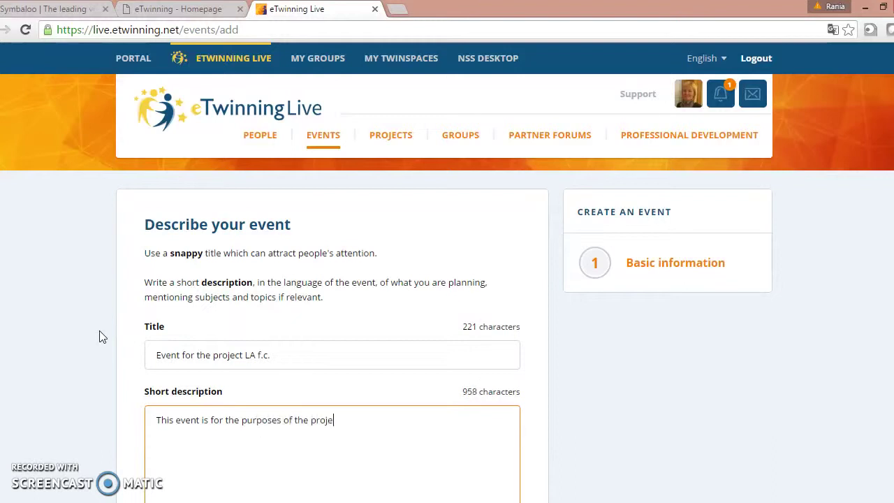
pyautogui.write('ct LA f.c.')
pyautogui.scroll(-3, 129, 447)
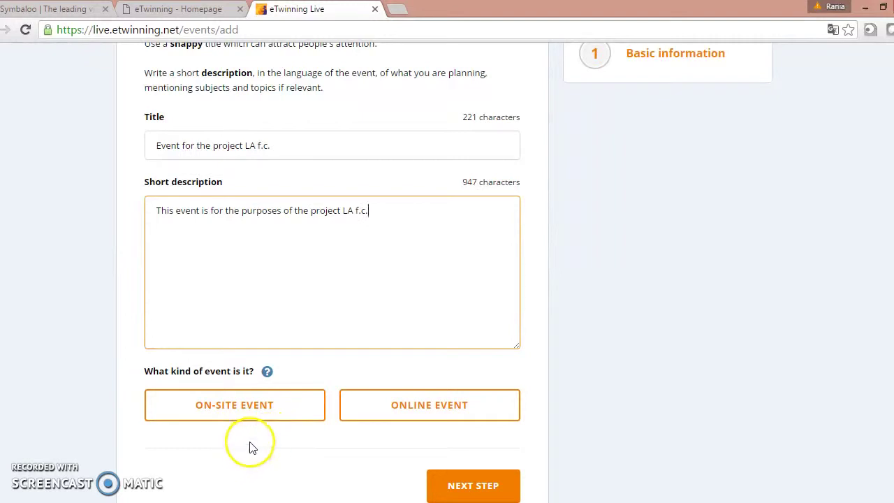
# Step: Make it an online event and continue to the Event details step
pyautogui.click(236, 414)
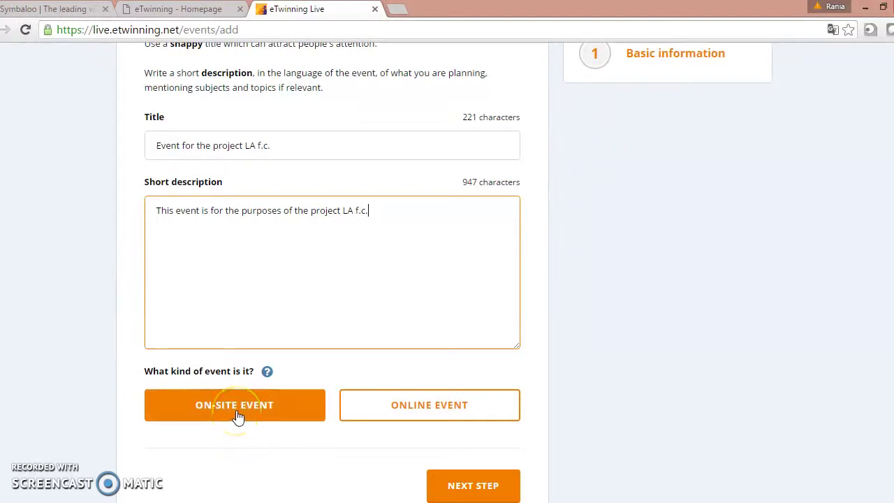
pyautogui.click(430, 407)
pyautogui.scroll(-1, 430, 442)
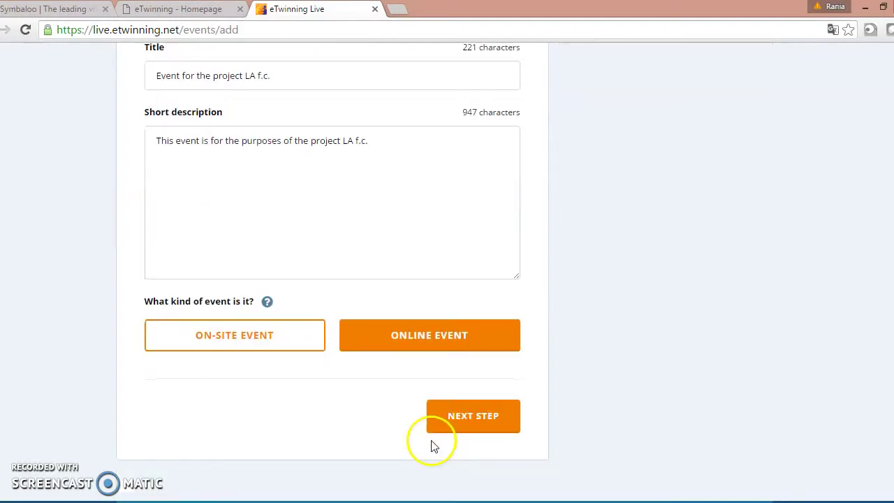
pyautogui.click(465, 428)
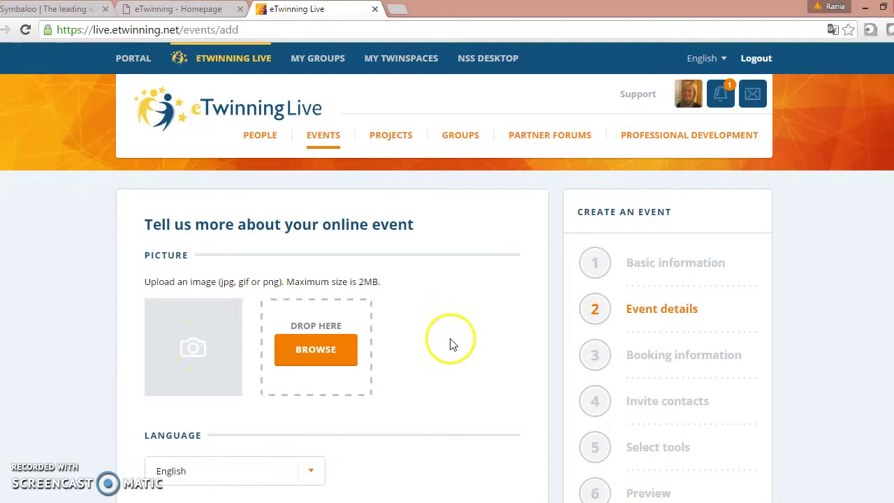
# Step: Set 'How many people can/will attend?' to 2 - 10
pyautogui.scroll(-2, 452, 345)
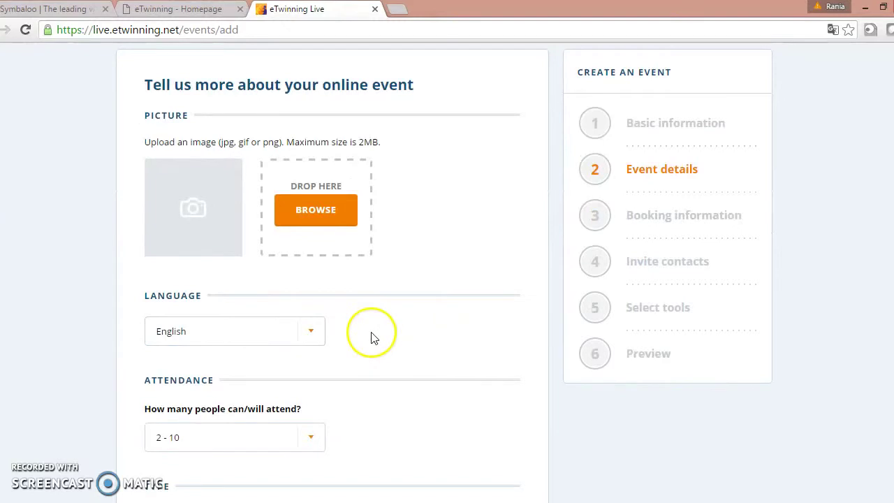
pyautogui.scroll(-2, 370, 337)
pyautogui.click(314, 301)
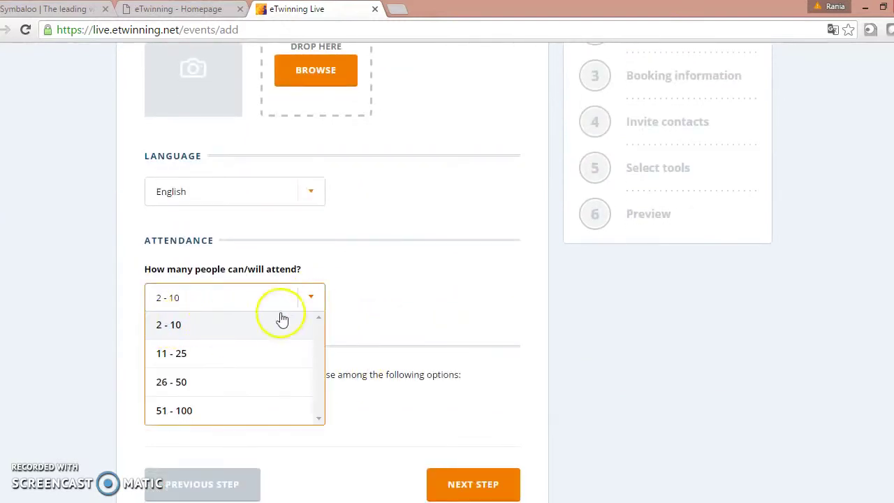
pyautogui.click(238, 327)
pyautogui.scroll(-1, 411, 307)
pyautogui.scroll(-2, 410, 308)
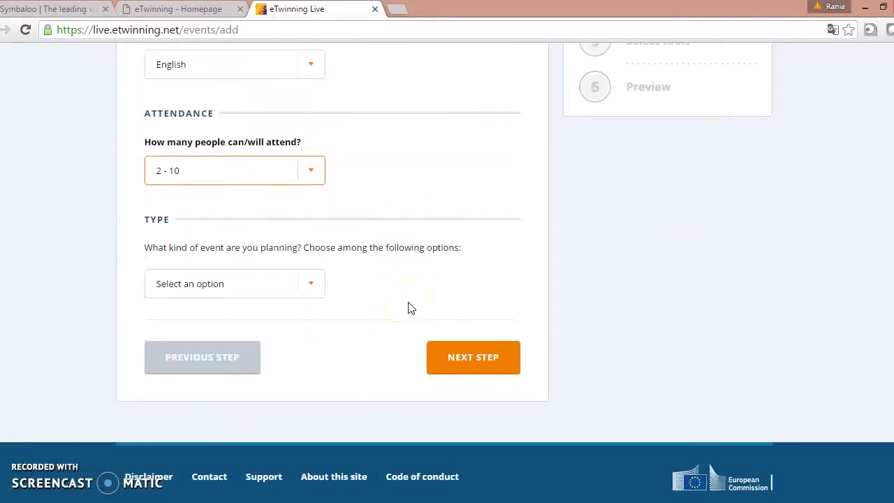
# Step: Choose Sharing practice as the event type and continue to Booking information
pyautogui.click(310, 284)
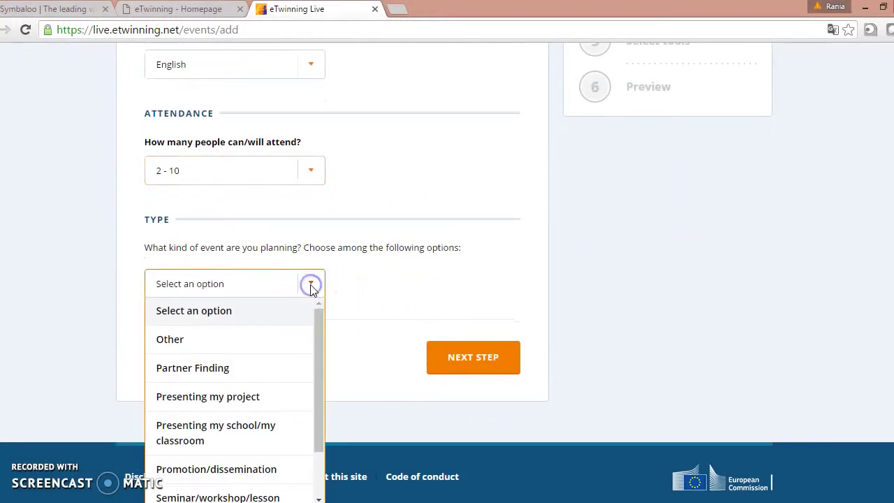
pyautogui.moveTo(318, 320); pyautogui.dragTo(318, 432)
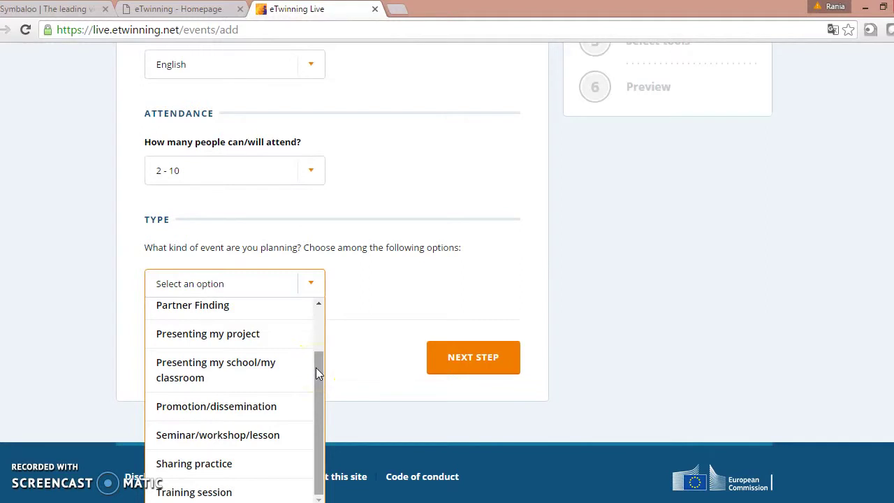
pyautogui.click(217, 462)
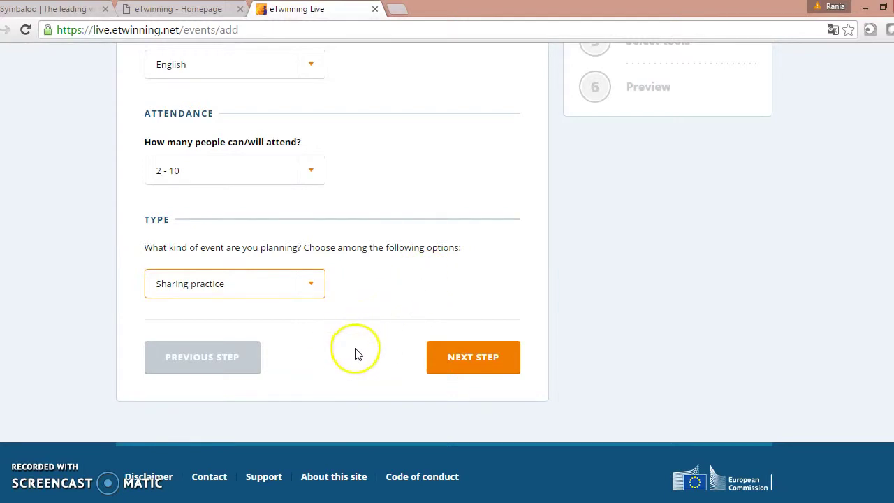
pyautogui.click(468, 359)
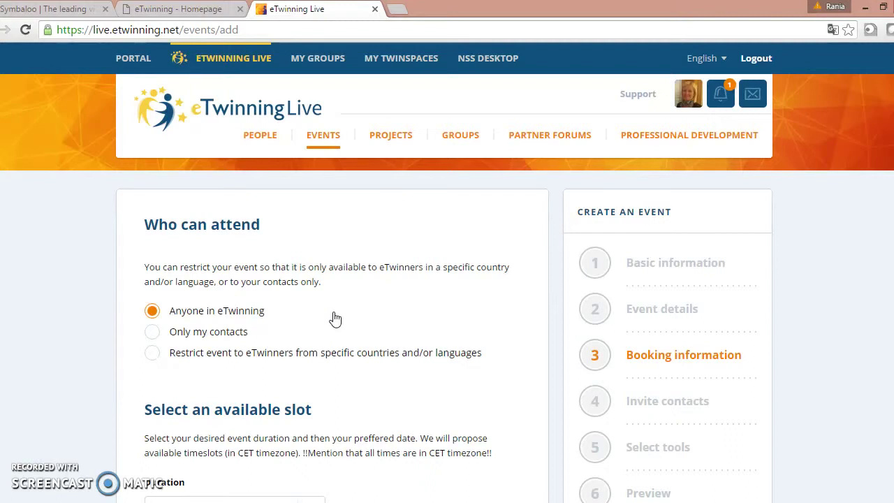
# Step: Set Who can attend to Only my contacts
pyautogui.click(152, 333)
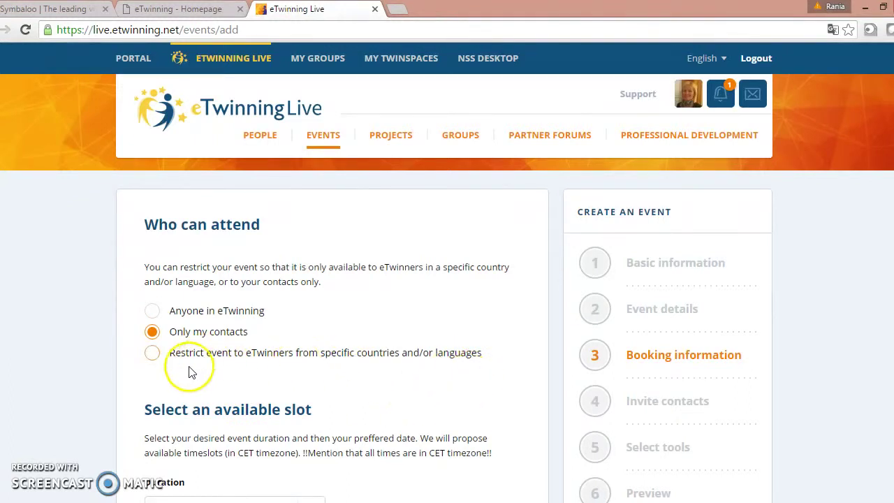
pyautogui.click(151, 353)
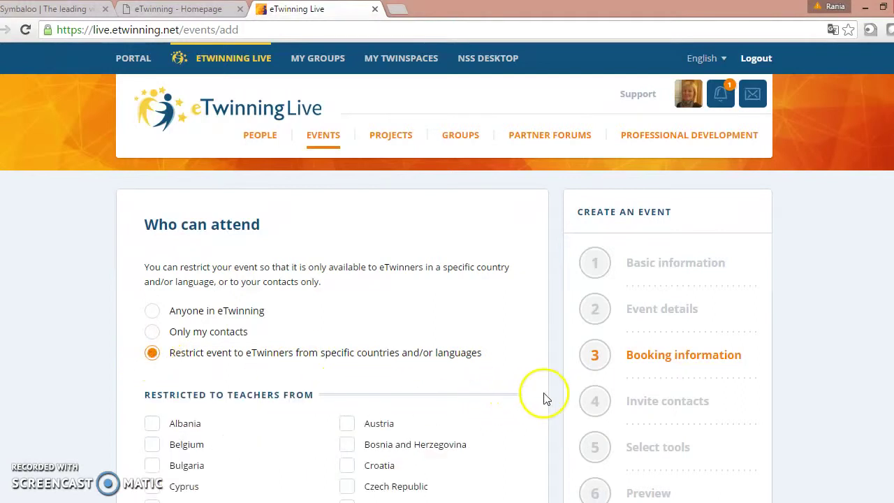
pyautogui.scroll(-2, 546, 398)
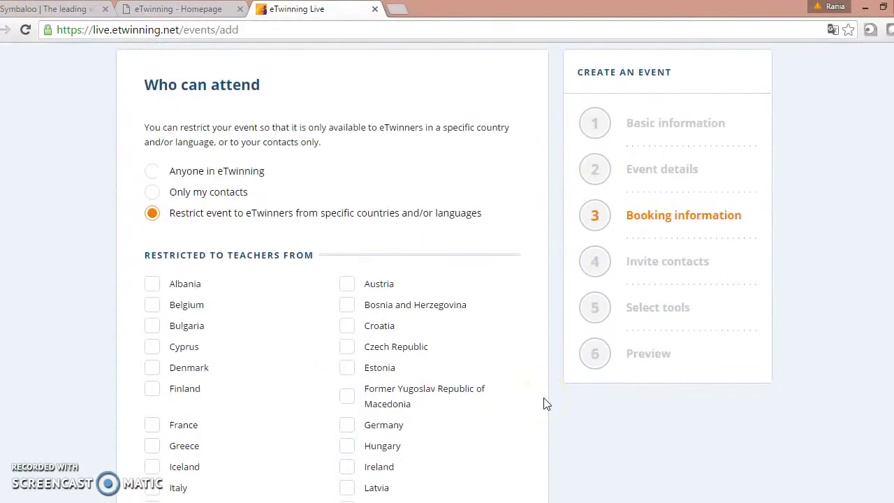
pyautogui.scroll(-8, 546, 403)
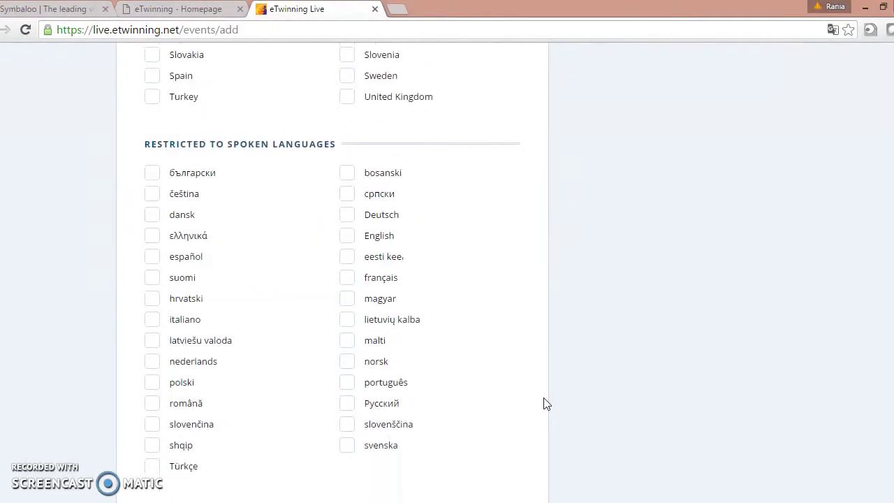
pyautogui.scroll(10, 544, 404)
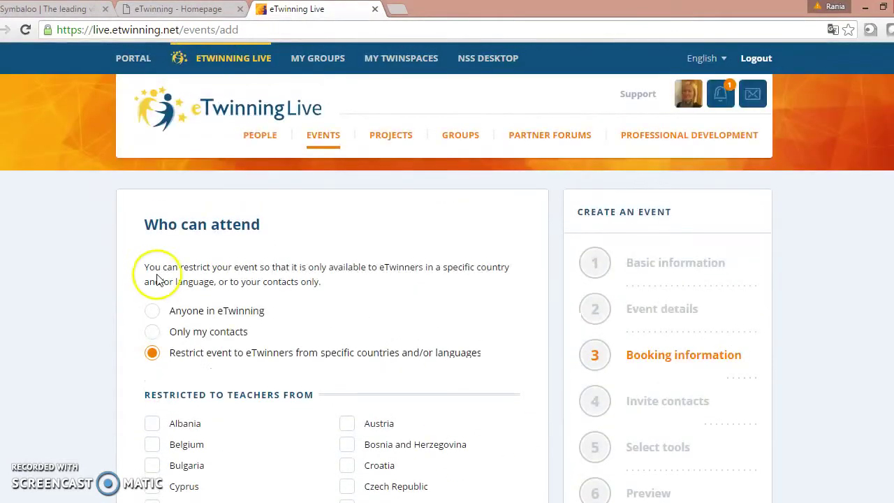
pyautogui.click(151, 332)
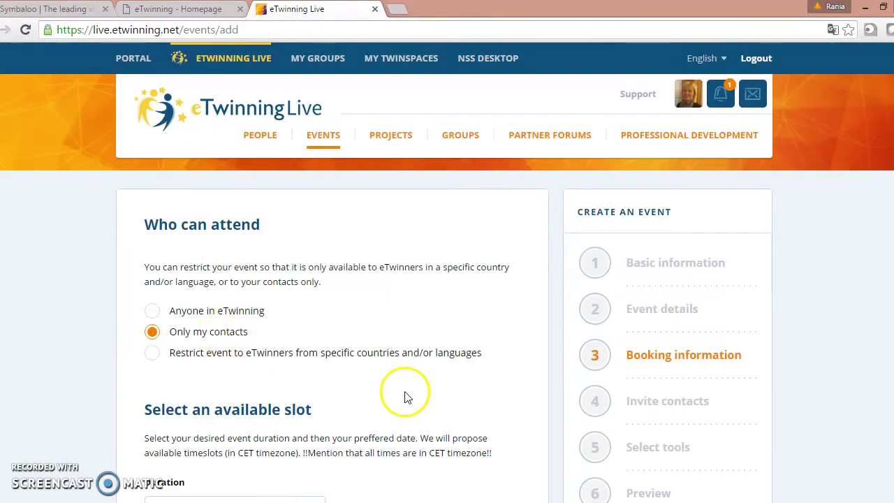
# Step: Set a 1-hour duration, pick 23.08.2016 and search for available slots
pyautogui.scroll(-3, 535, 410)
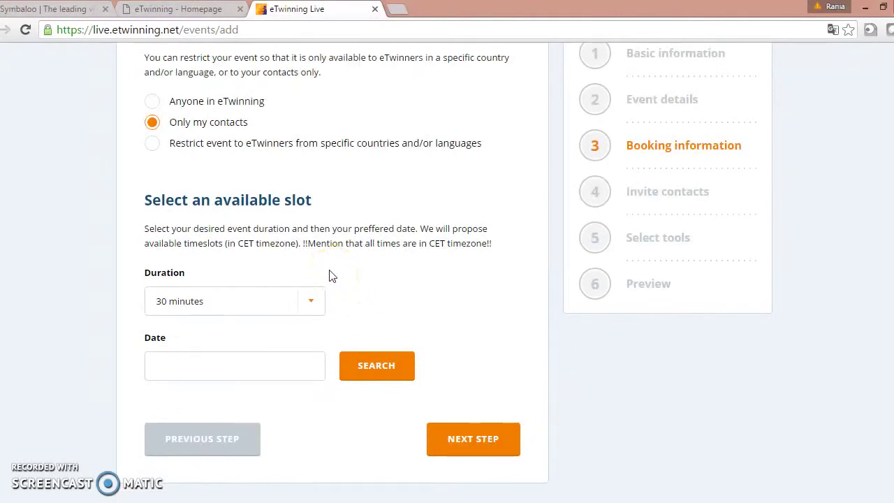
pyautogui.click(311, 302)
pyautogui.click(179, 357)
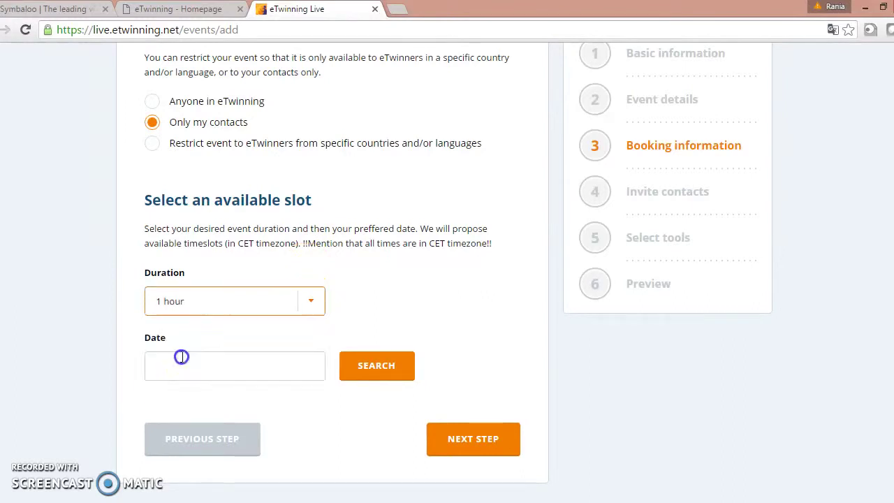
pyautogui.click(310, 300)
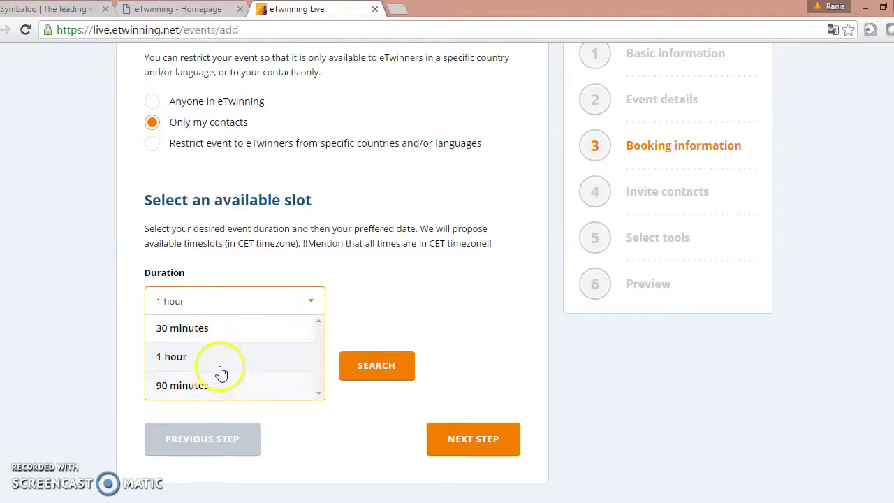
pyautogui.click(184, 357)
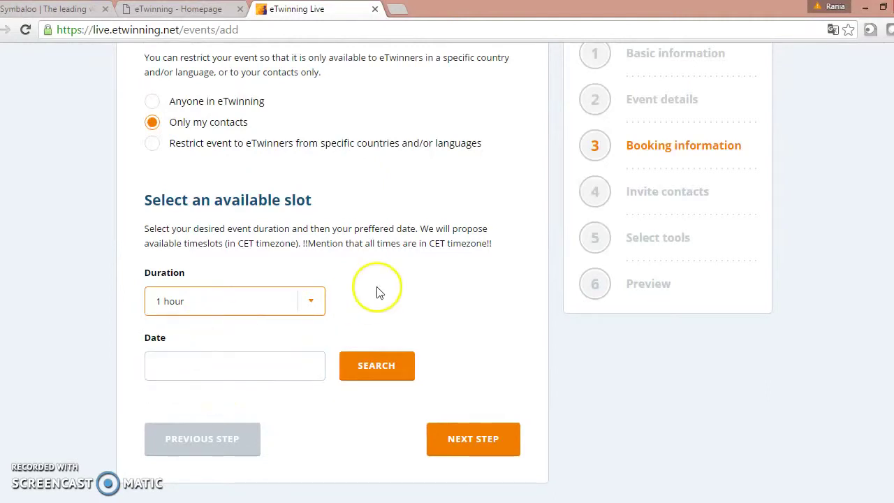
pyautogui.click(269, 364)
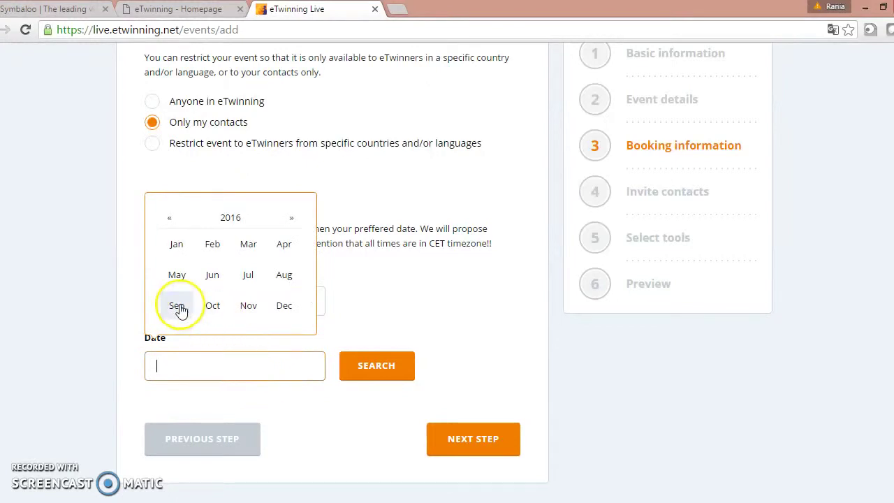
pyautogui.click(284, 275)
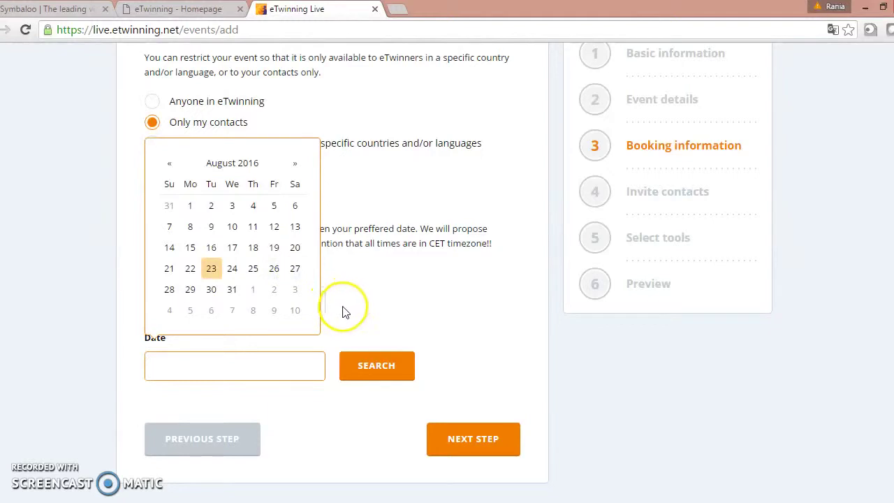
pyautogui.click(211, 269)
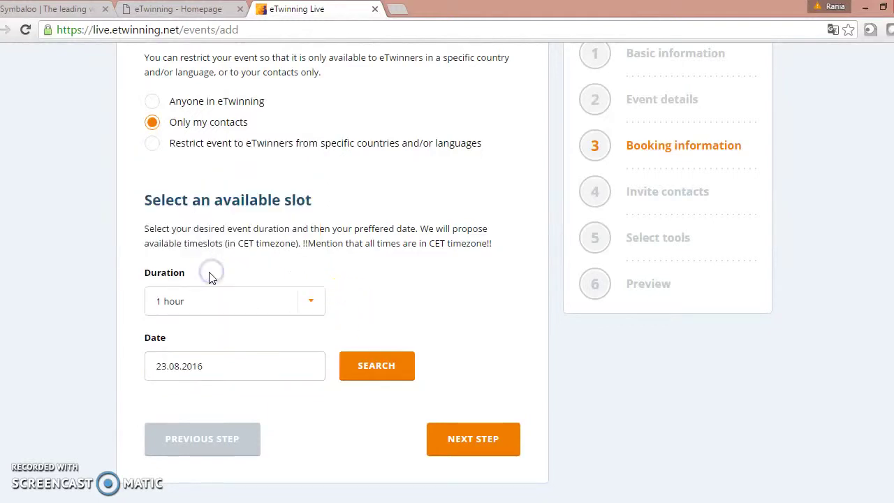
pyautogui.click(374, 370)
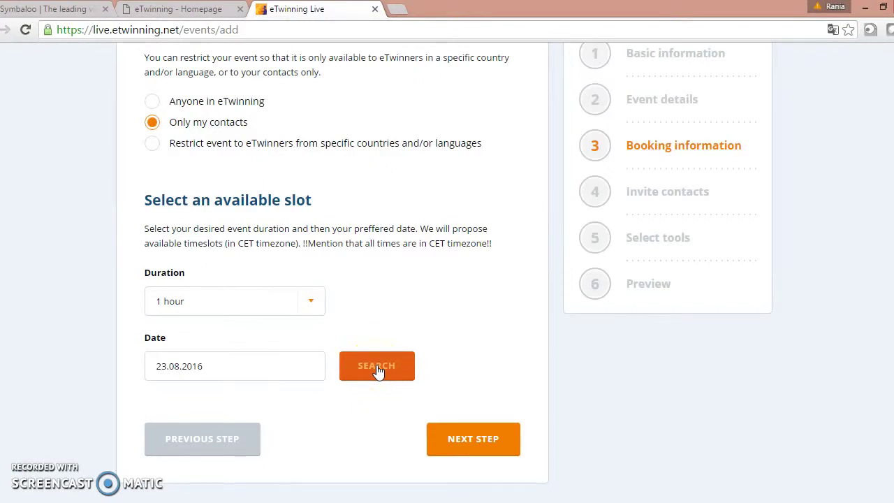
pyautogui.click(377, 370)
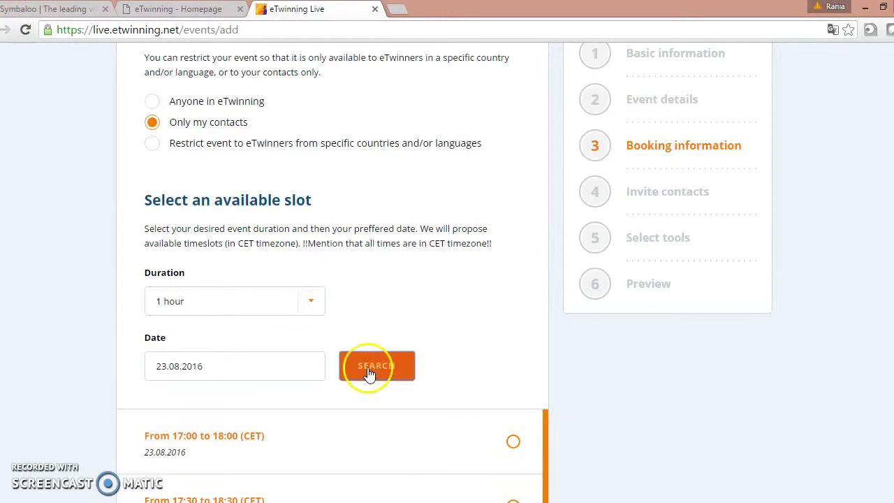
# Step: Book the 19:00–20:00 CET slot and continue to Invite contacts
pyautogui.scroll(-3, 566, 397)
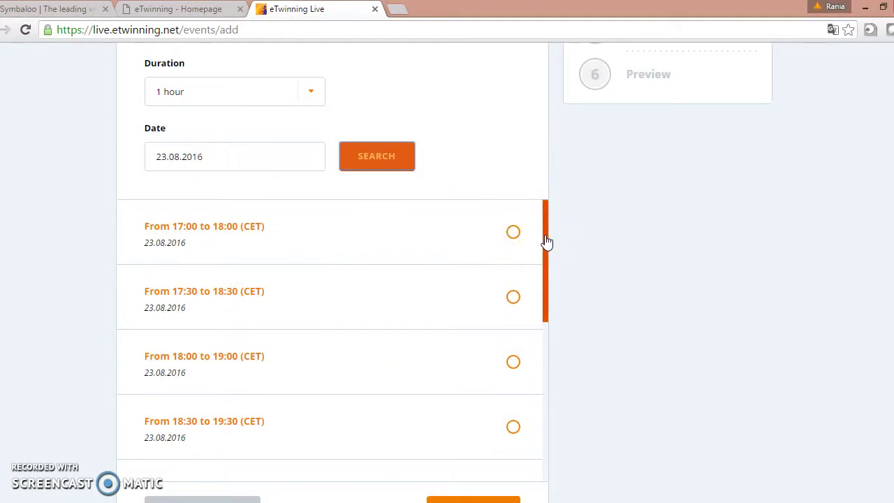
pyautogui.moveTo(546, 241); pyautogui.dragTo(548, 279)
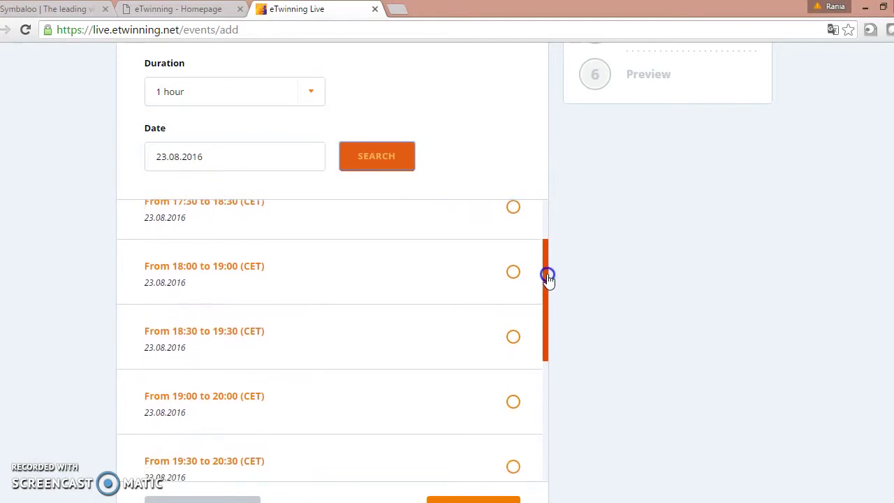
pyautogui.click(318, 338)
pyautogui.click(258, 287)
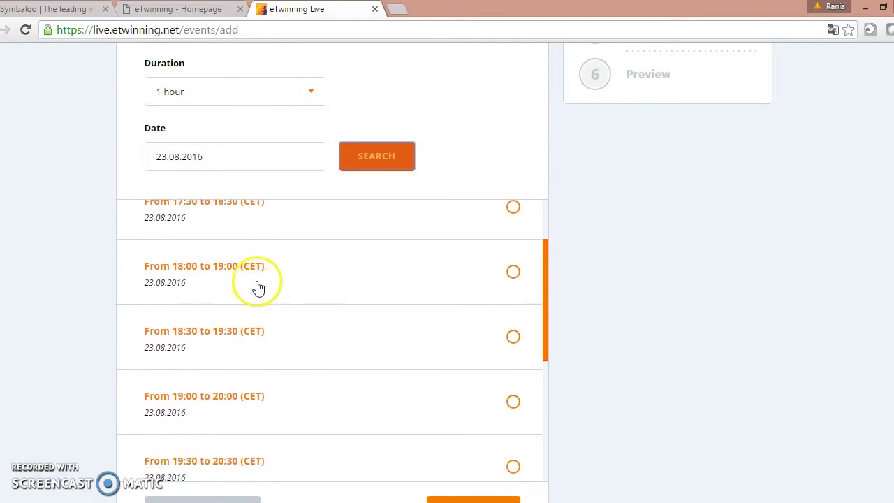
pyautogui.click(514, 405)
pyautogui.scroll(-1, 563, 369)
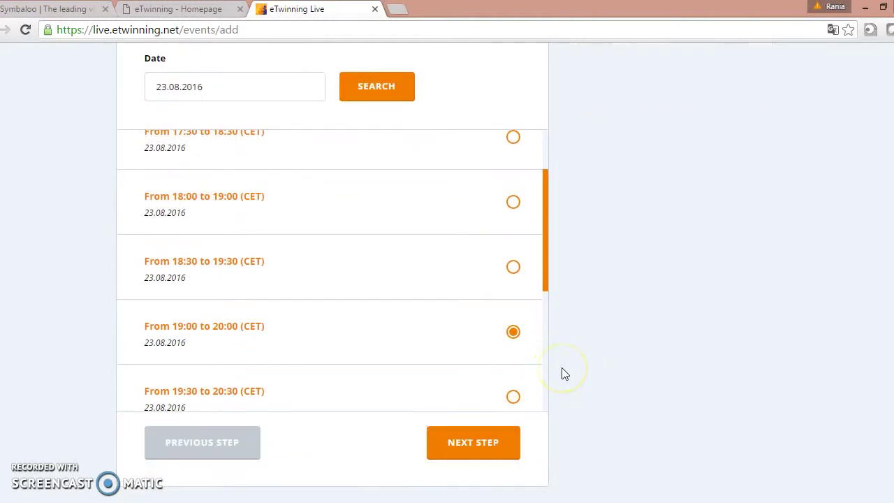
pyautogui.click(479, 446)
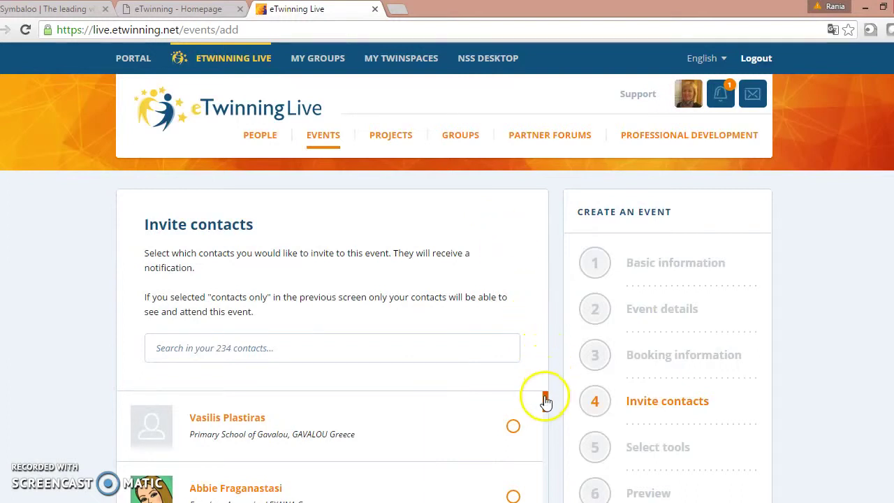
# Step: Select one contact from the list and invite them to the event
pyautogui.scroll(-2, 525, 361)
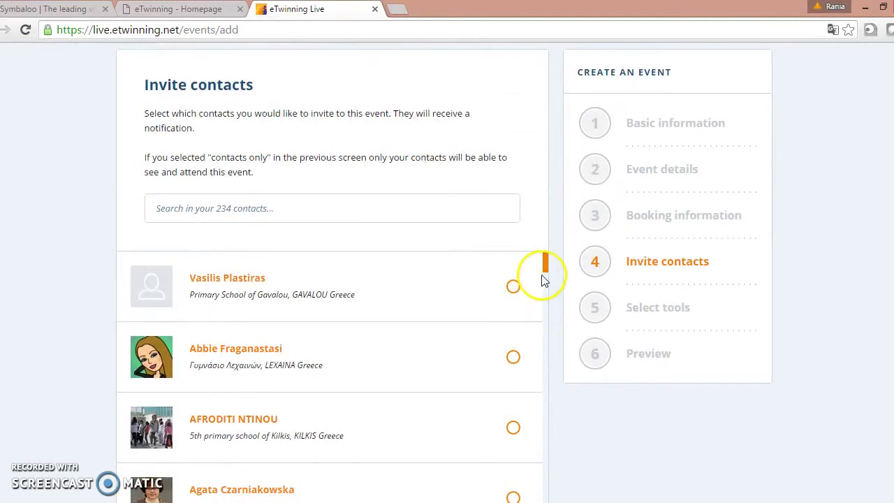
pyautogui.moveTo(544, 265); pyautogui.dragTo(548, 369)
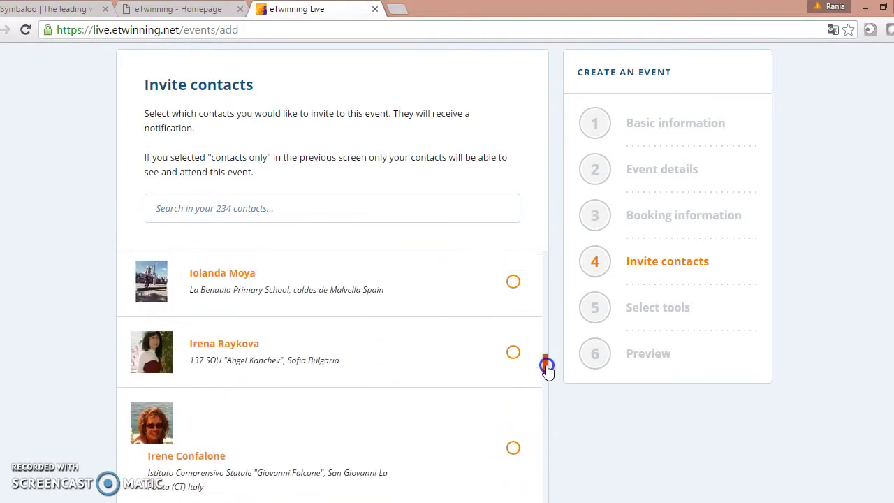
pyautogui.click(514, 283)
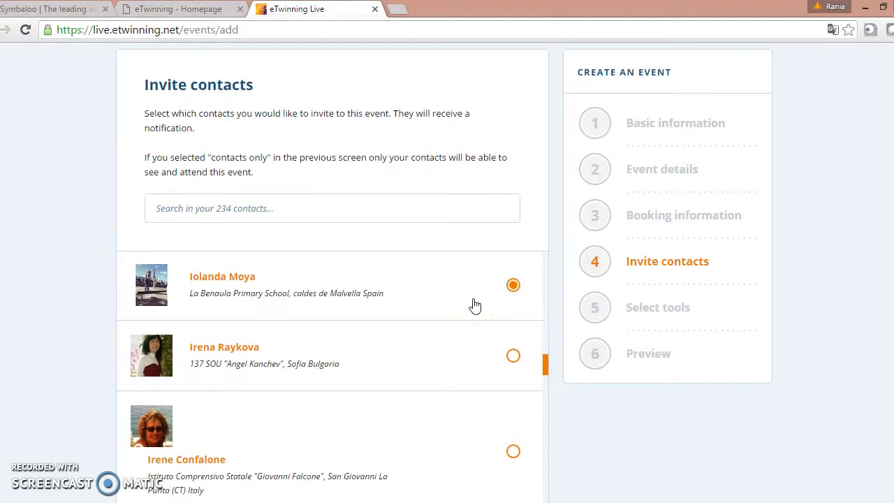
pyautogui.click(180, 208)
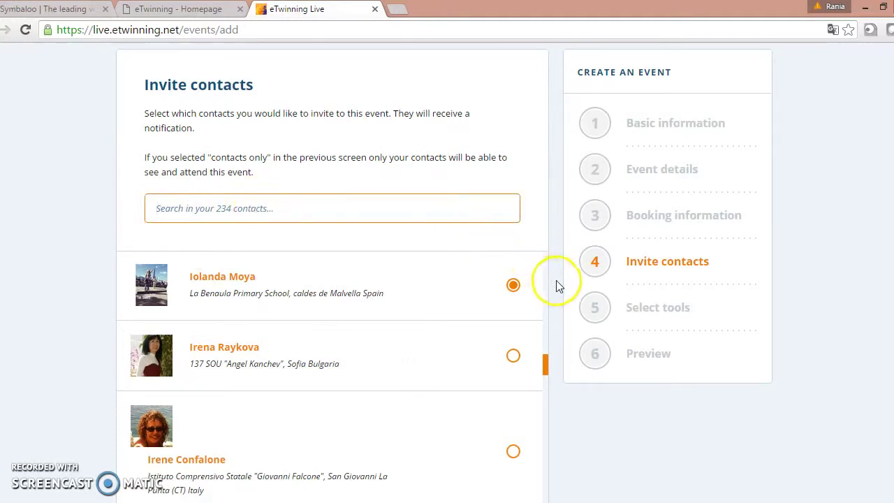
pyautogui.scroll(-3, 557, 286)
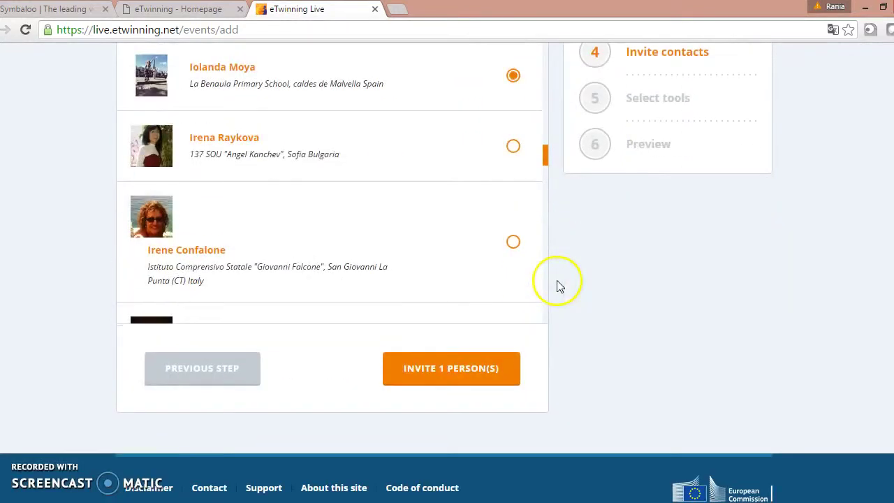
pyautogui.click(464, 372)
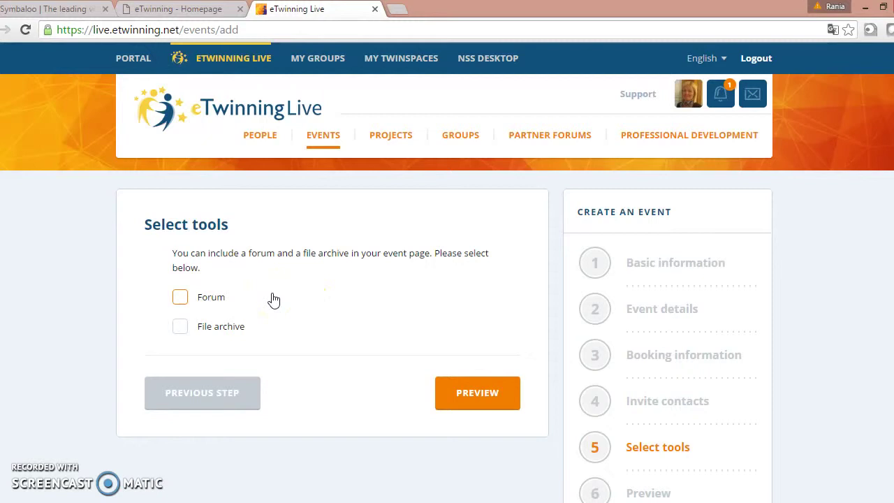
# Step: Include Forum and File archive tools, then preview the event summary
pyautogui.click(180, 298)
pyautogui.click(180, 327)
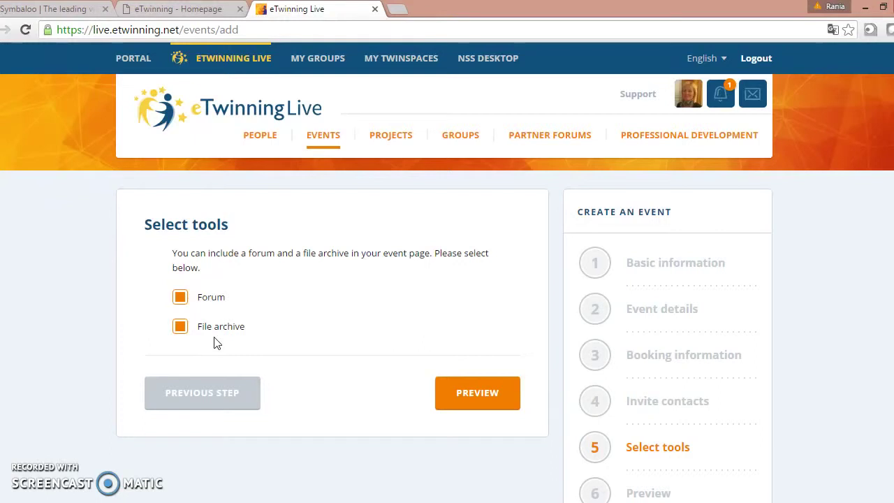
pyautogui.click(478, 393)
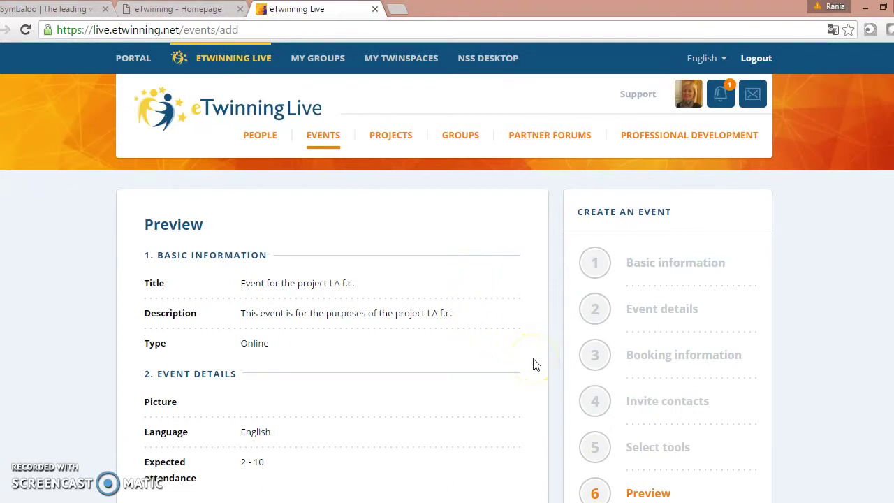
# Step: Review the event preview and submit the event
pyautogui.scroll(-1, 536, 364)
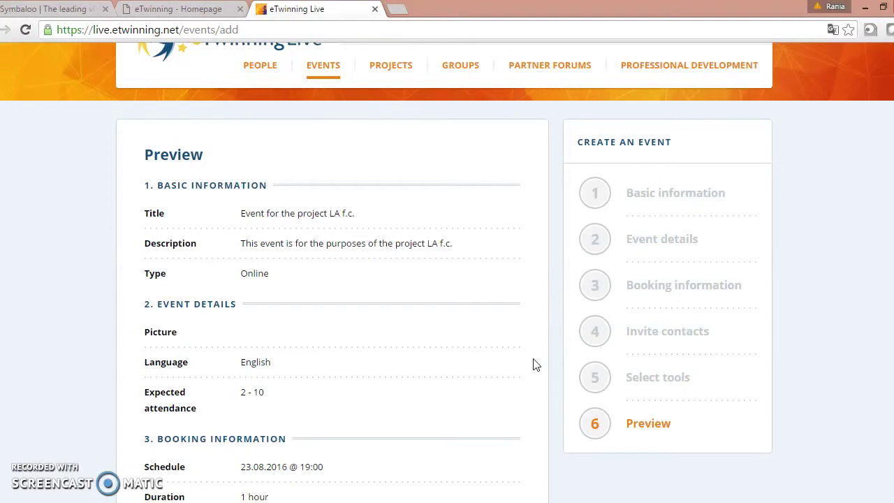
pyautogui.scroll(-2, 536, 364)
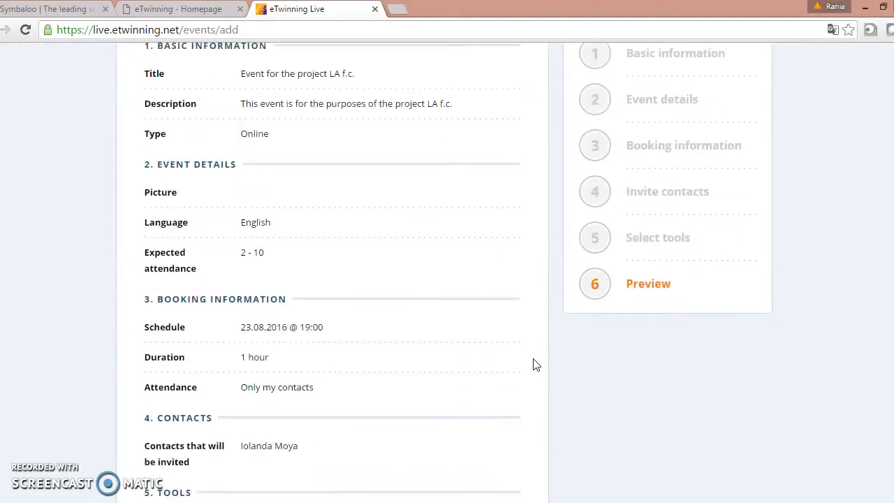
pyautogui.scroll(-2, 536, 364)
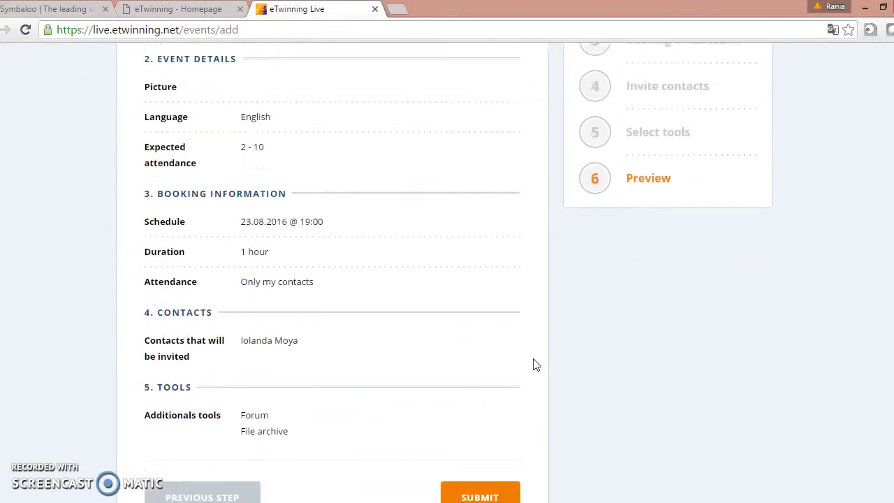
pyautogui.scroll(-1, 536, 364)
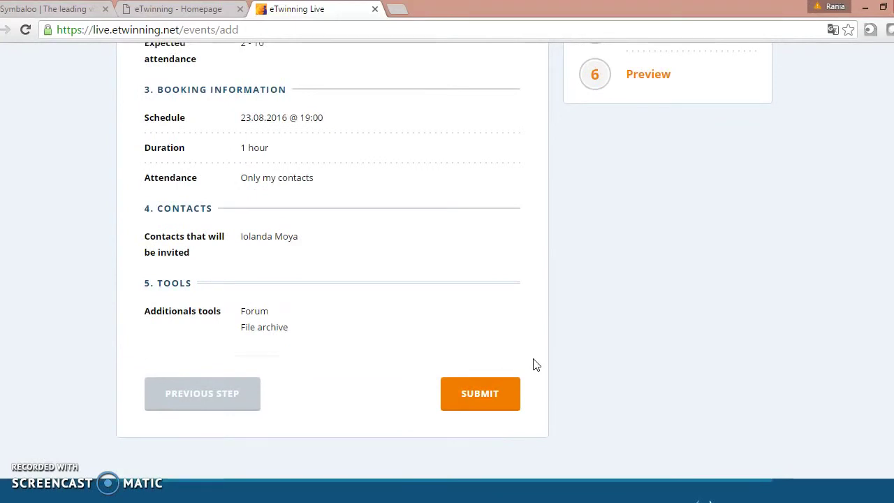
pyautogui.click(476, 394)
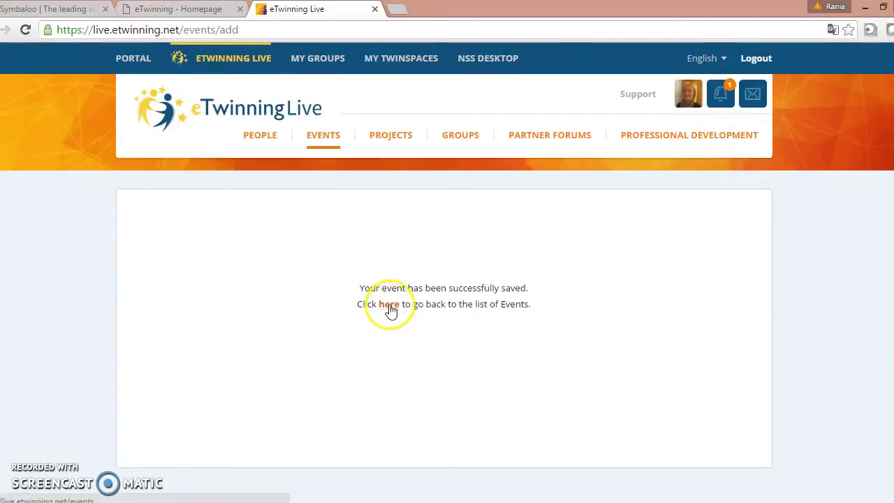
# Step: Return to the Events page and show Your Events, listing Event for the project LA f.c. as upcoming
pyautogui.click(389, 305)
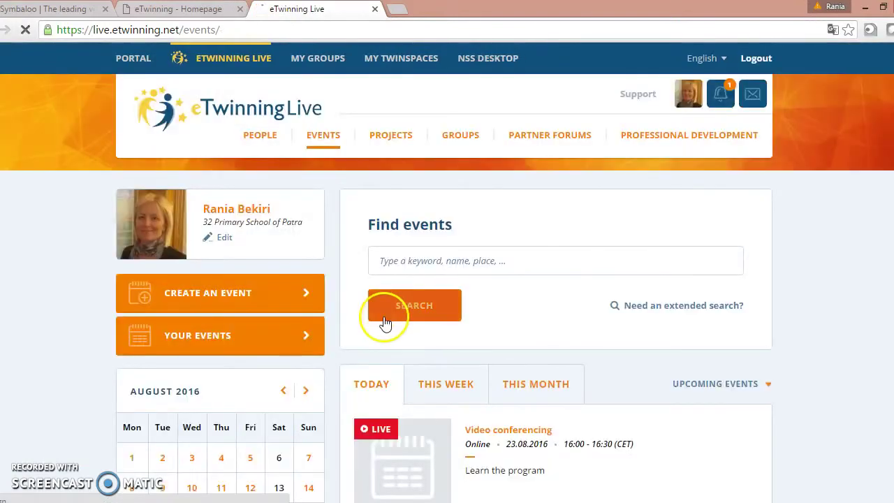
pyautogui.scroll(-3, 336, 323)
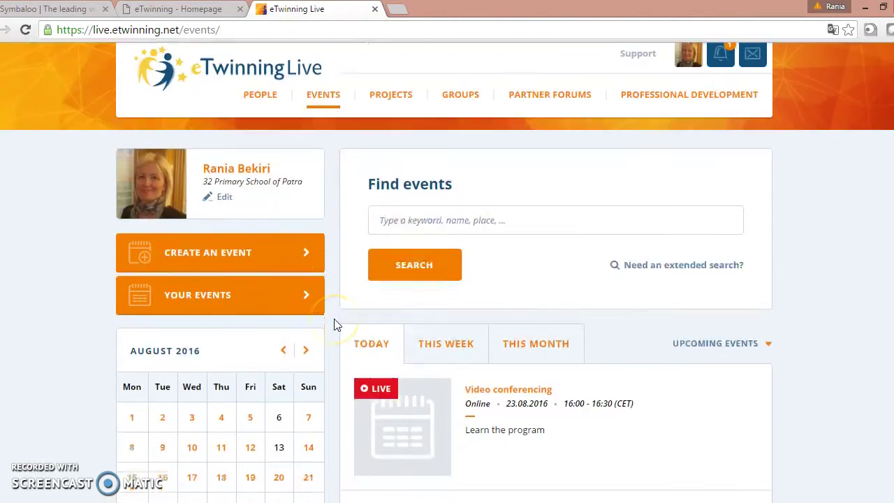
pyautogui.scroll(-2, 334, 323)
pyautogui.scroll(5, 334, 323)
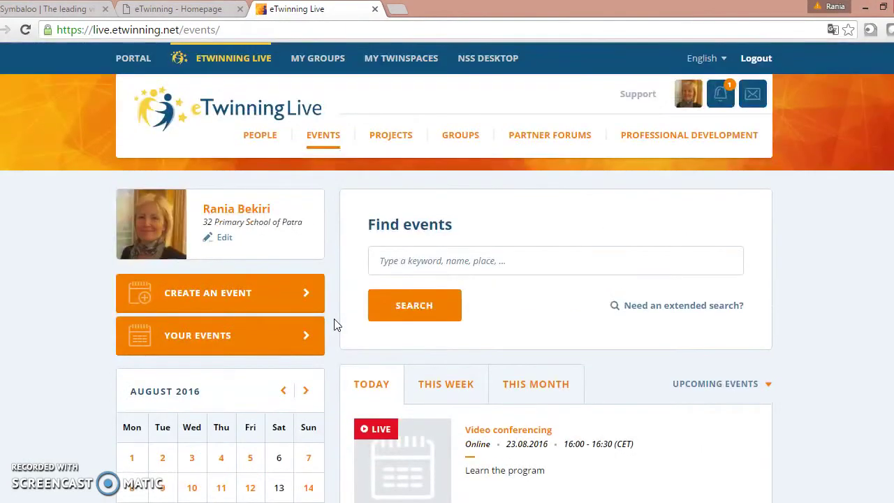
pyautogui.click(342, 167)
pyautogui.click(197, 339)
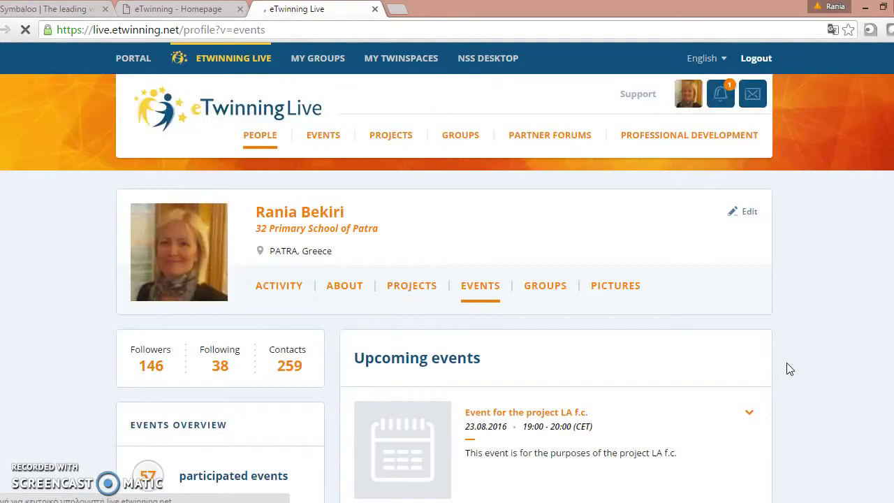
pyautogui.click(789, 390)
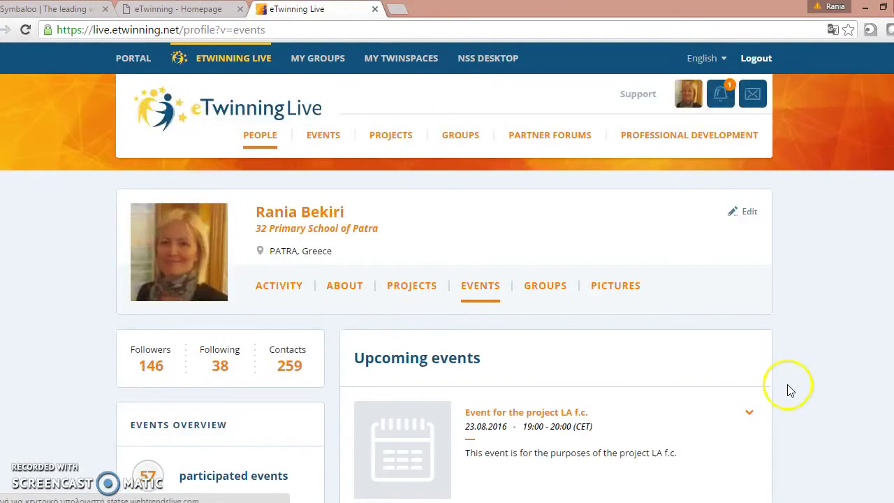
pyautogui.scroll(-1, 779, 388)
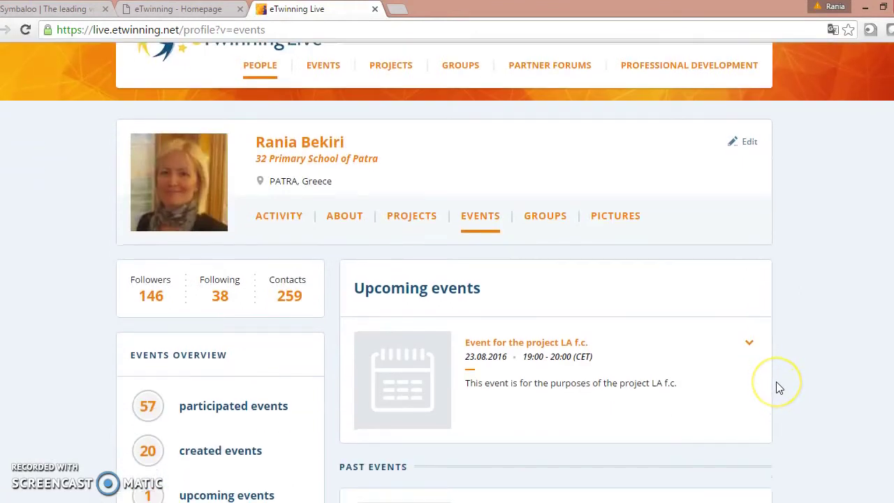
pyautogui.scroll(-2, 779, 388)
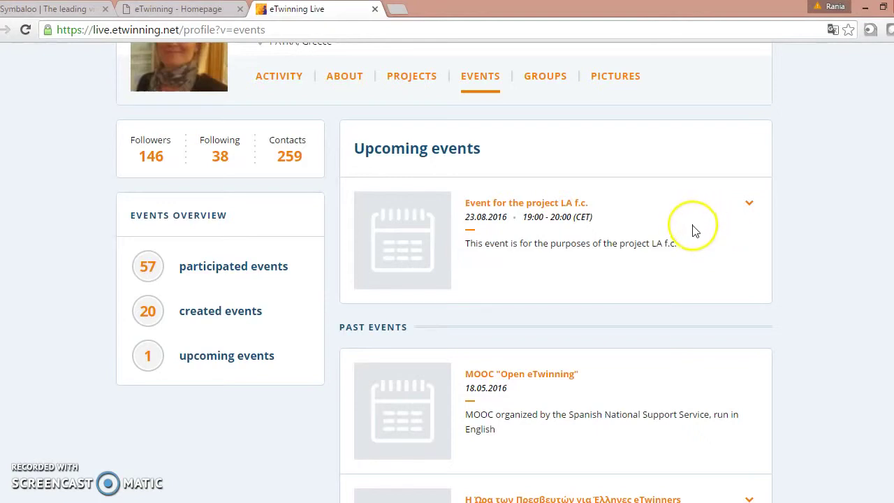
pyautogui.click(749, 206)
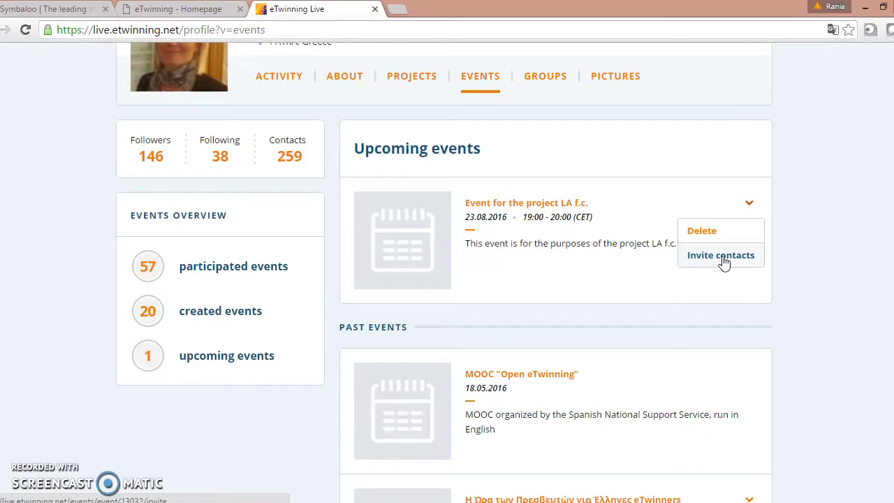
pyautogui.click(801, 249)
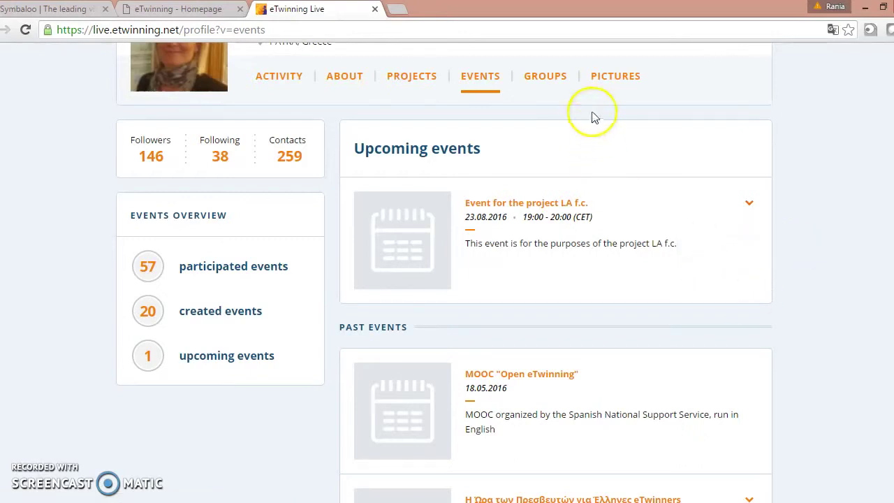
pyautogui.scroll(3, 592, 115)
pyautogui.click(328, 136)
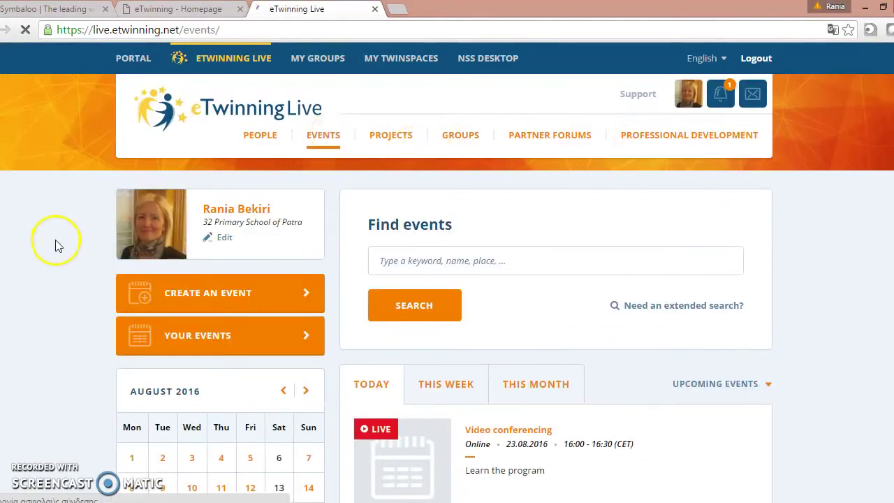
# Step: Find 'Event for the project LA f.c.' in the events listing and open its event page
pyautogui.scroll(-3, 791, 428)
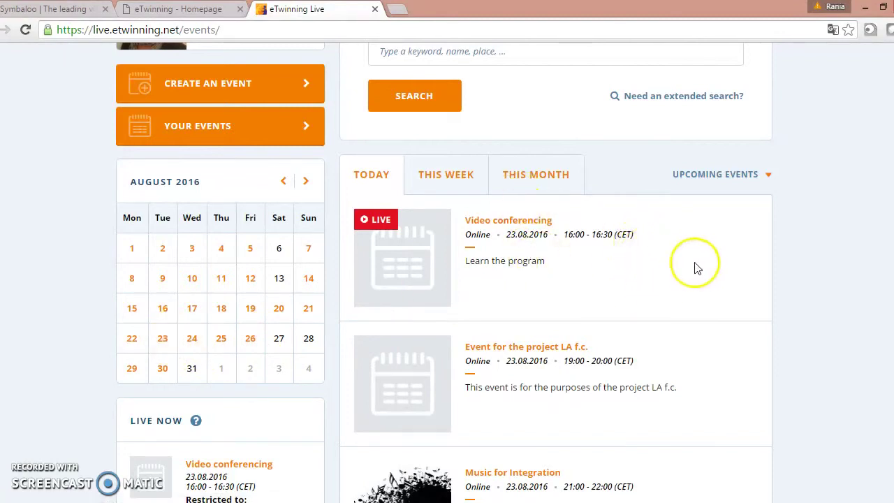
pyautogui.scroll(-2, 703, 268)
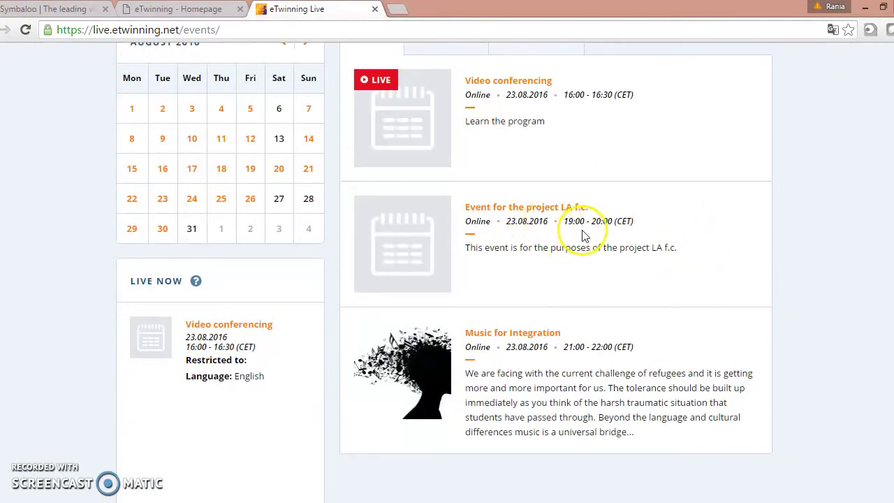
pyautogui.click(549, 207)
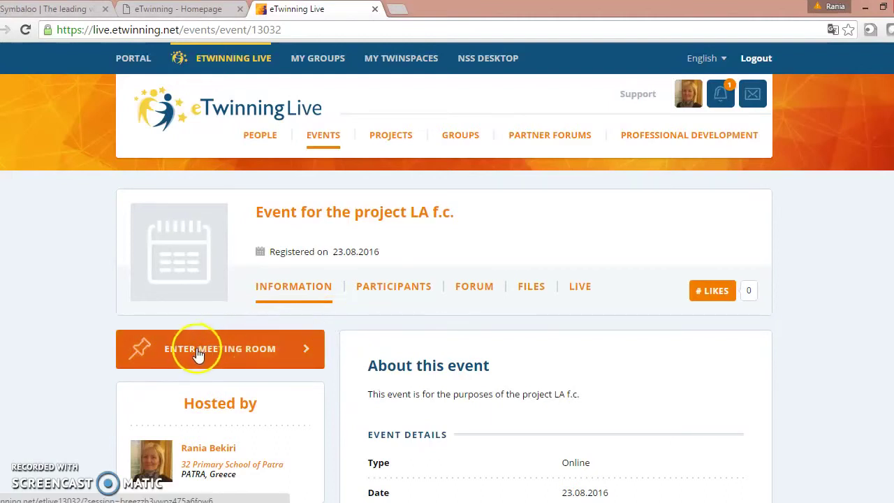
pyautogui.click(237, 355)
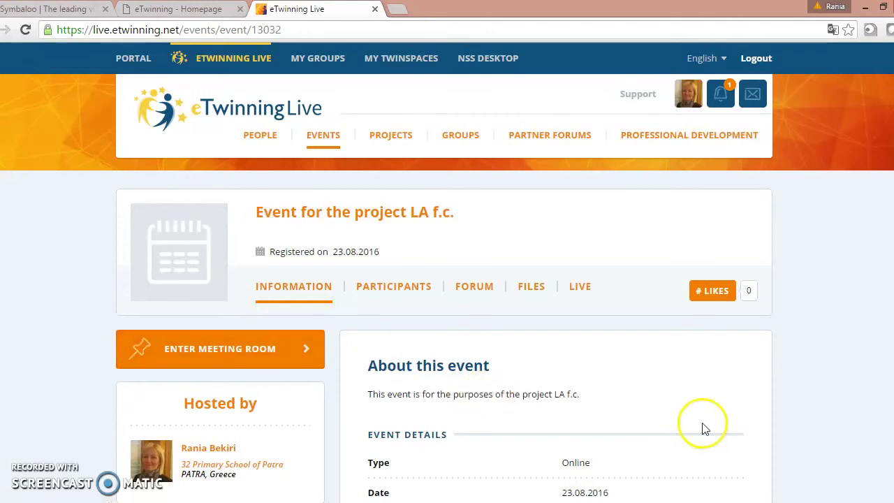
pyautogui.scroll(-3, 764, 398)
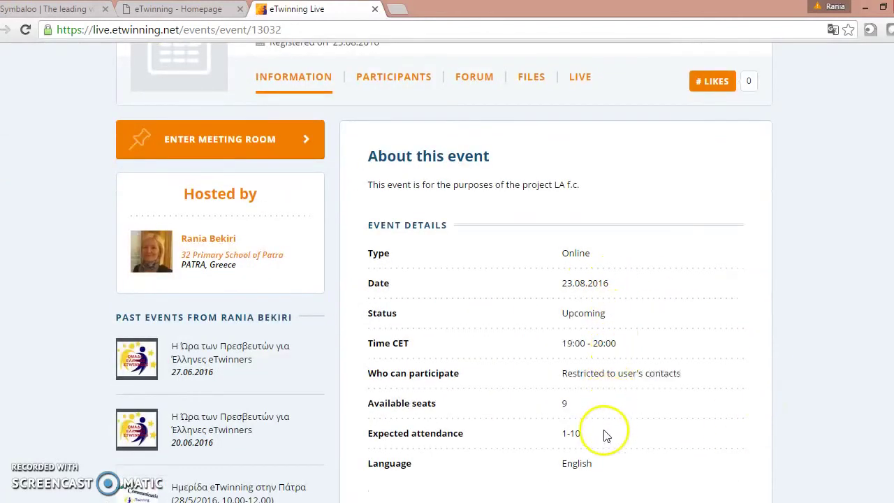
pyautogui.scroll(-2, 726, 419)
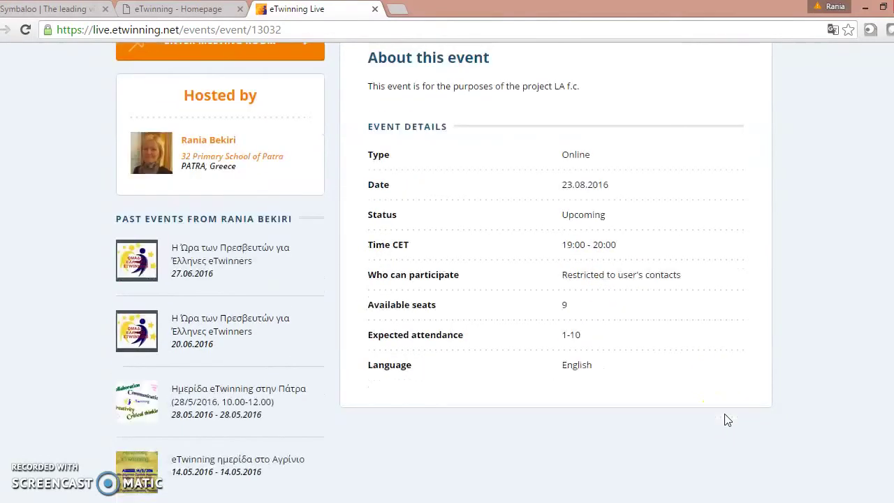
pyautogui.scroll(5, 727, 419)
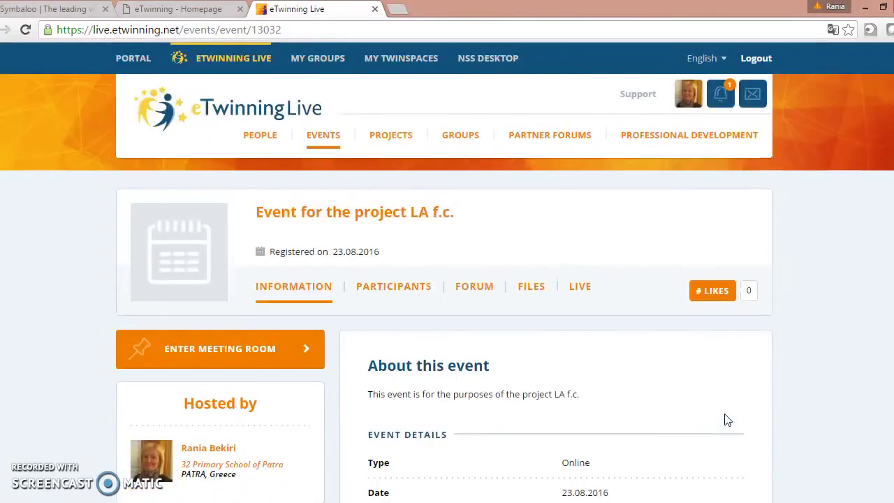